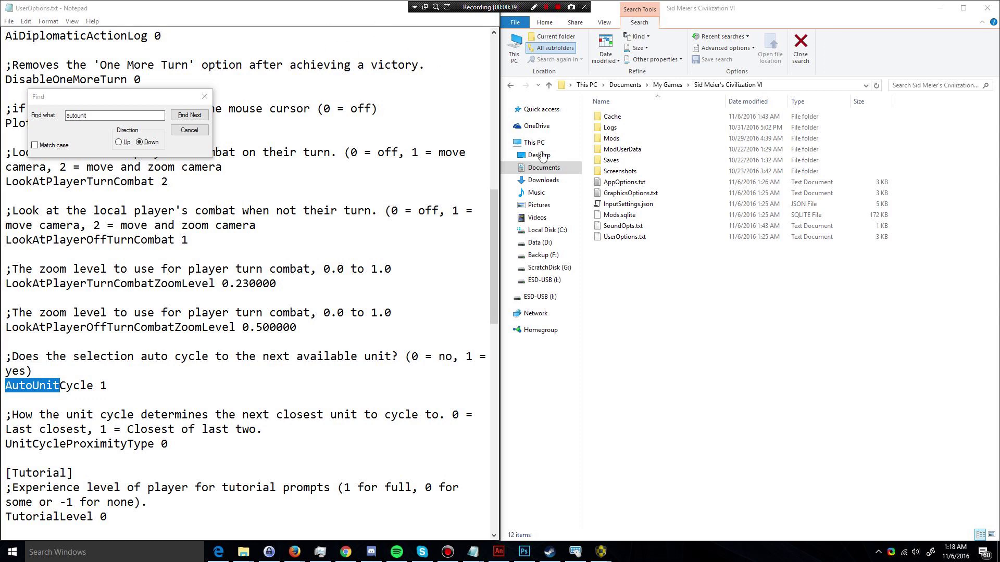
# - Bring the File Explorer window showing the Sid Meier's Civilization VI folder to the front
pyautogui.click(648, 303)
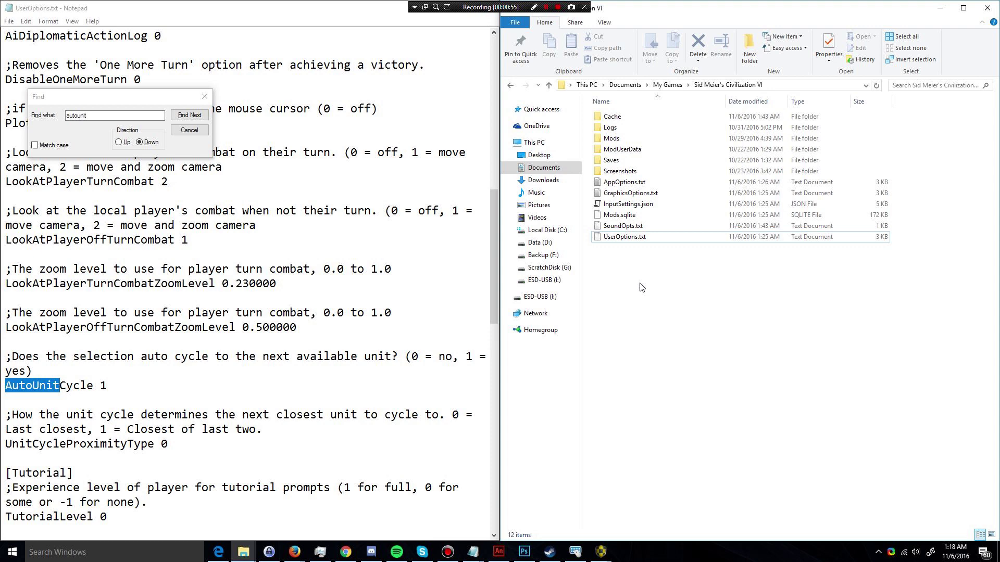
pyautogui.click(639, 240)
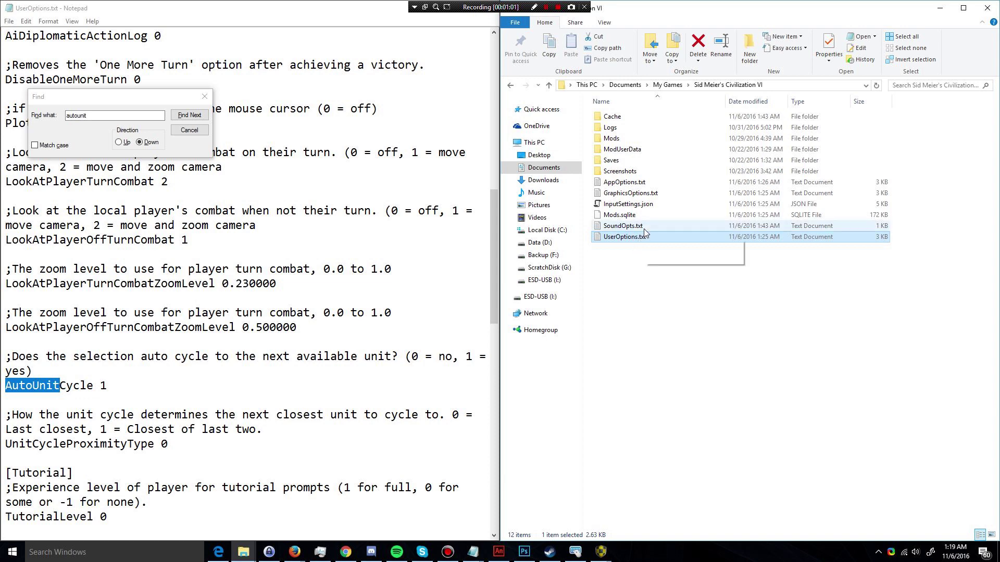
pyautogui.click(639, 247)
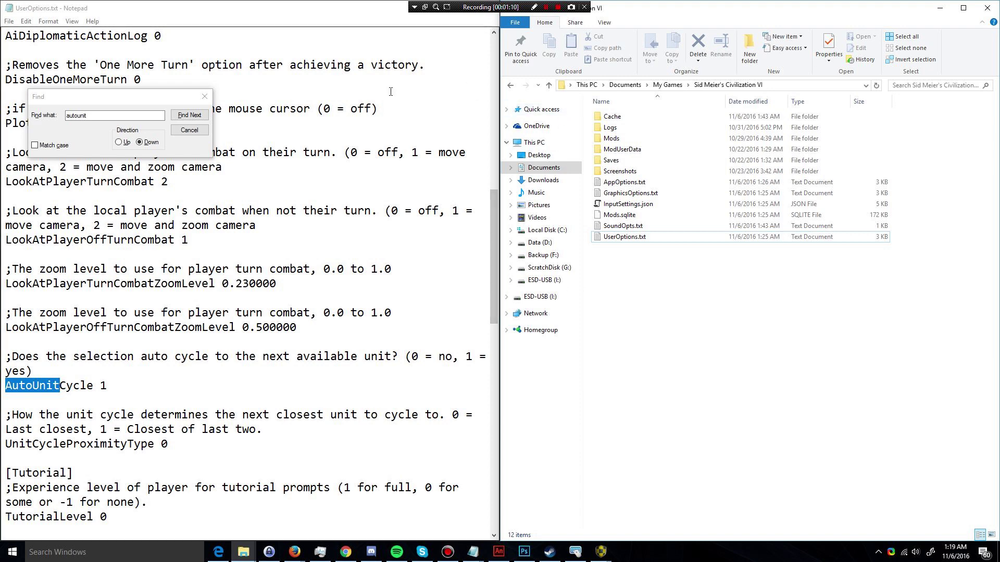
pyautogui.click(130, 99)
pyautogui.moveTo(130, 99); pyautogui.dragTo(218, 95)
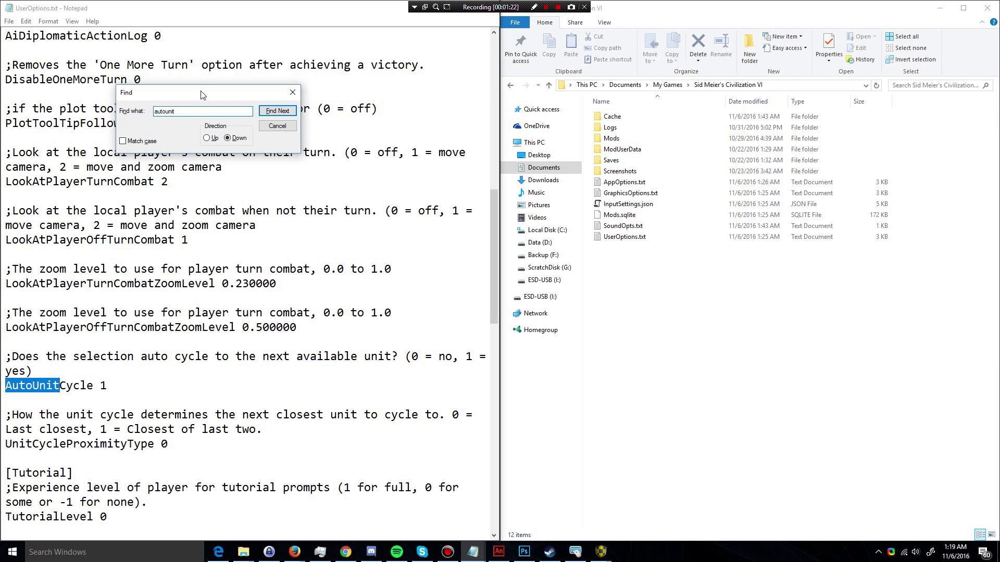
pyautogui.moveTo(202, 93); pyautogui.dragTo(208, 96)
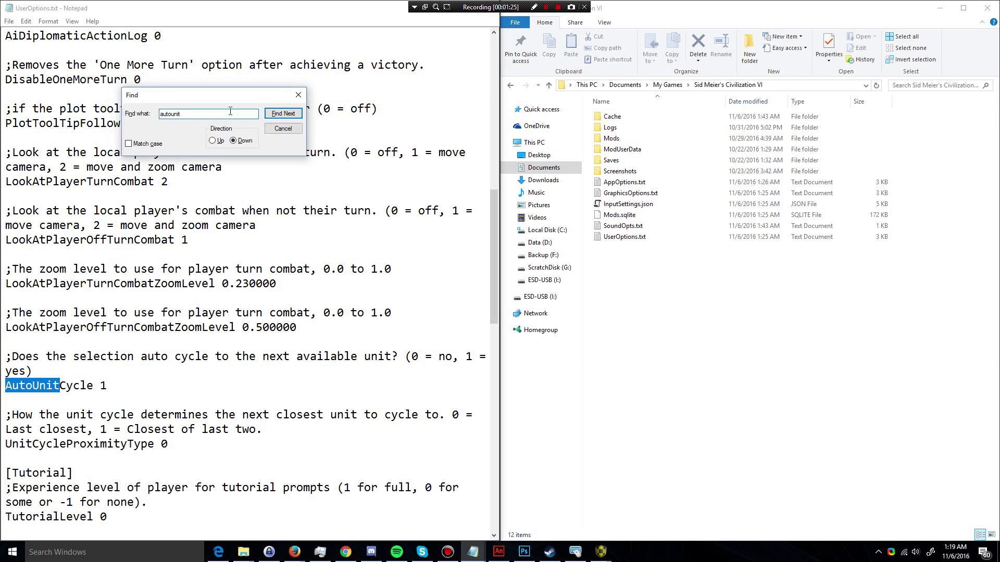
pyautogui.click(283, 113)
pyautogui.press('Return')
pyautogui.click(46, 386)
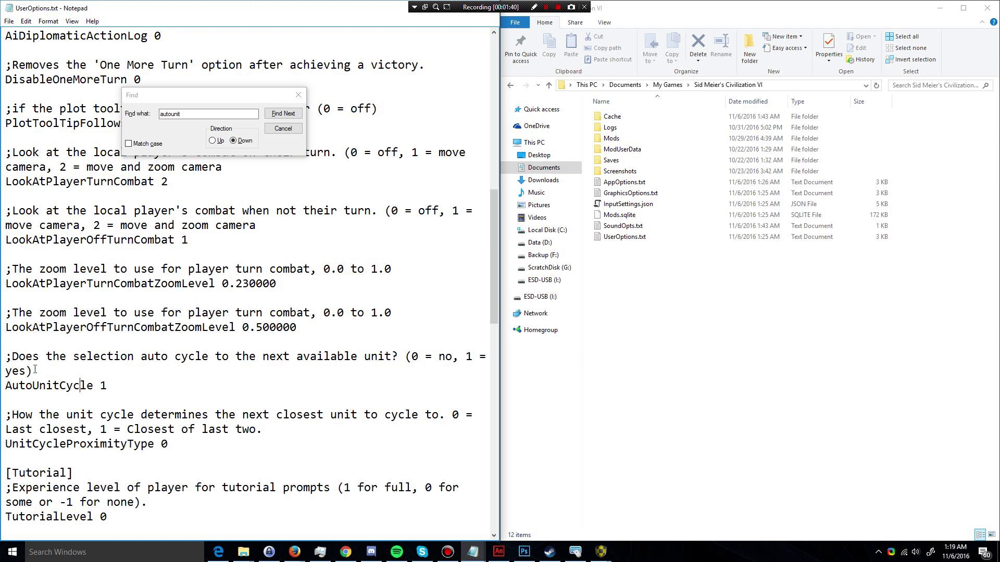
pyautogui.press('Right')
pyautogui.press('Right')
pyautogui.press('Right')
pyautogui.press('Right')
pyautogui.press('Right')
pyautogui.moveTo(5, 356); pyautogui.dragTo(32, 371)
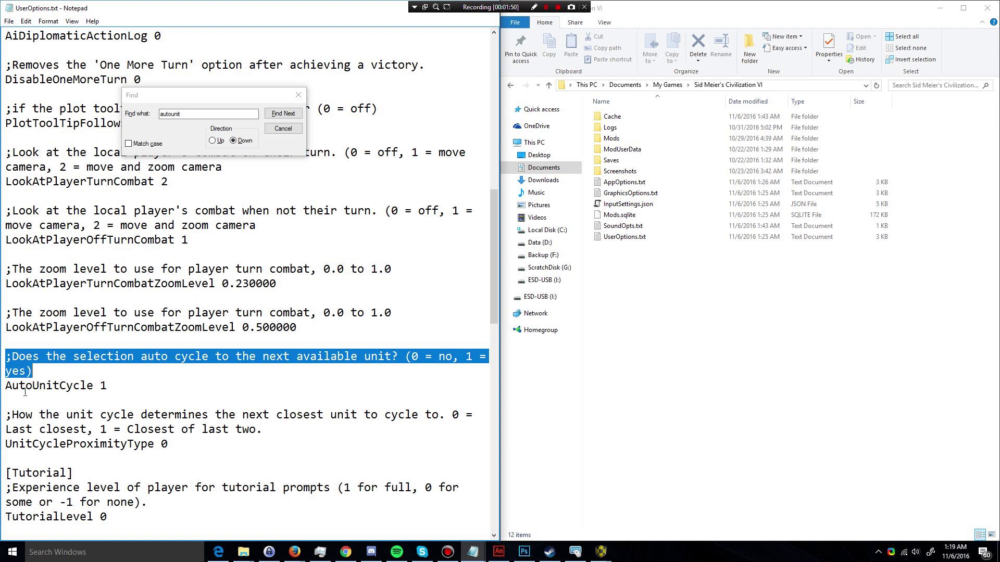
pyautogui.click(45, 386)
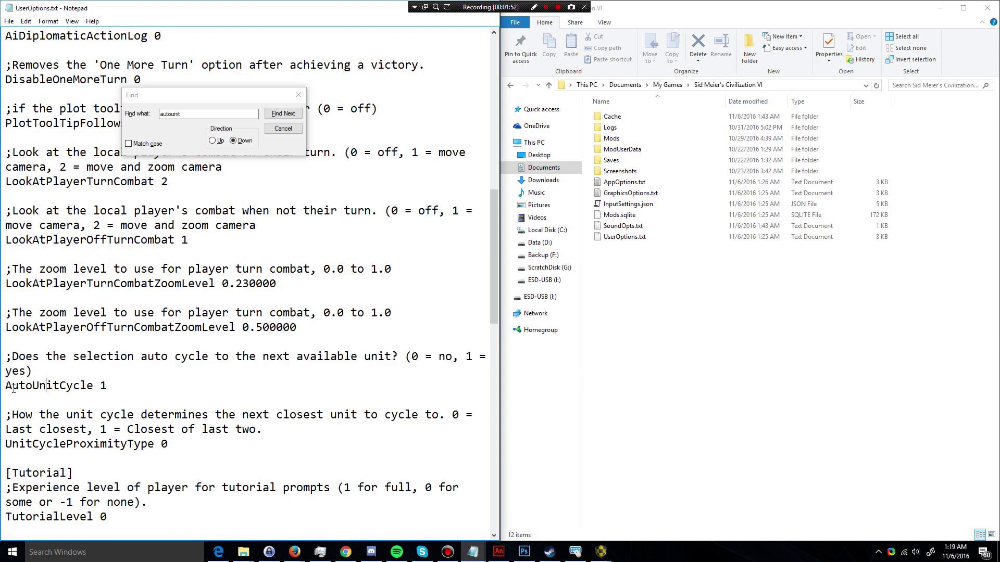
pyautogui.moveTo(6, 387); pyautogui.dragTo(94, 386)
# - Change the AutoUnitCycle value from 1 to 0
pyautogui.click(82, 357)
pyautogui.press('BackSpace')
pyautogui.write('0')
# - Close the Find dialog and save UserOptions.txt
pyautogui.click(299, 95)
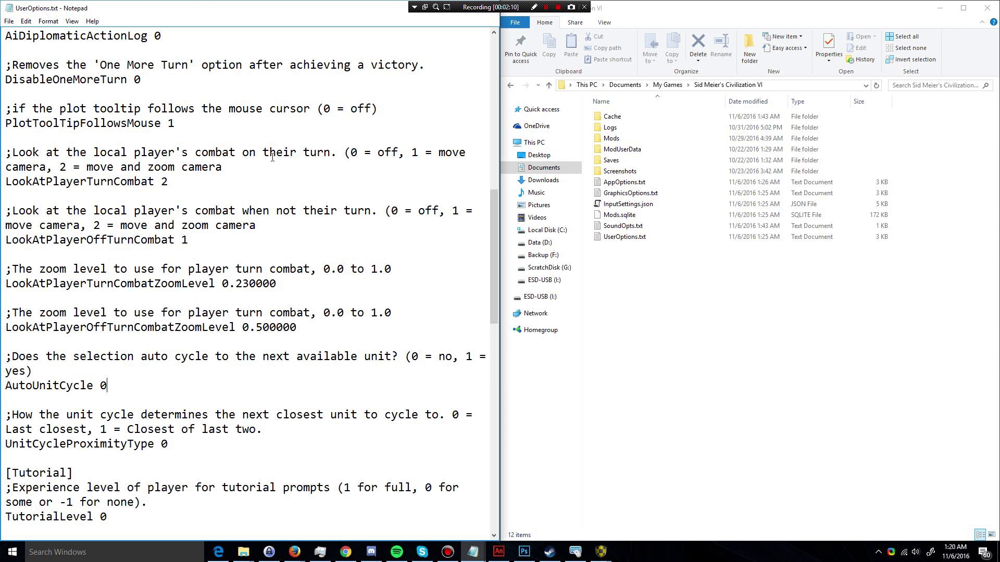
pyautogui.click(9, 21)
pyautogui.click(24, 56)
pyautogui.click(189, 357)
pyautogui.moveTo(176, 358); pyautogui.dragTo(208, 358)
pyautogui.click(208, 358)
pyautogui.press('Right')
pyautogui.press('Right')
pyautogui.press('Right')
pyautogui.press('Right')
pyautogui.press('Right')
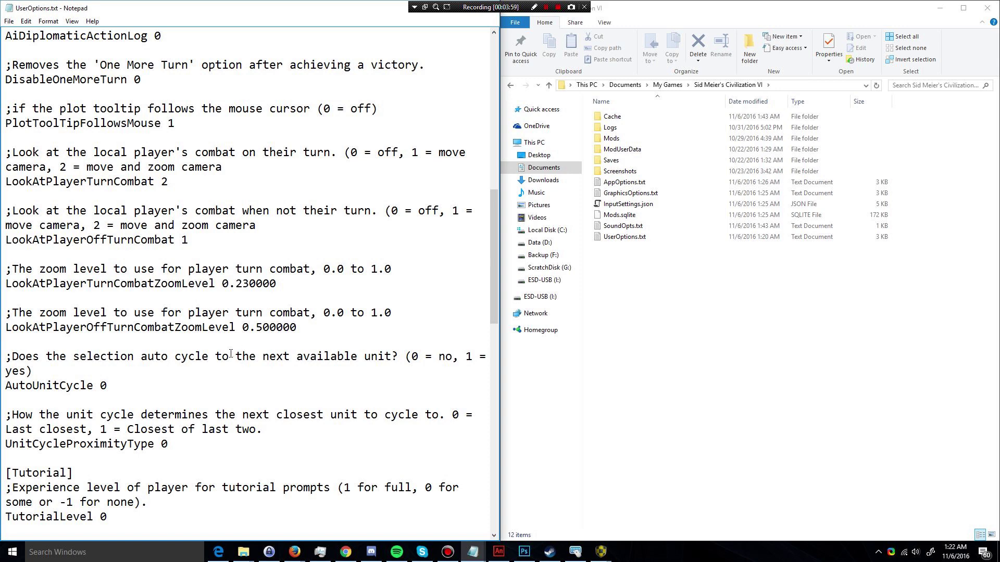